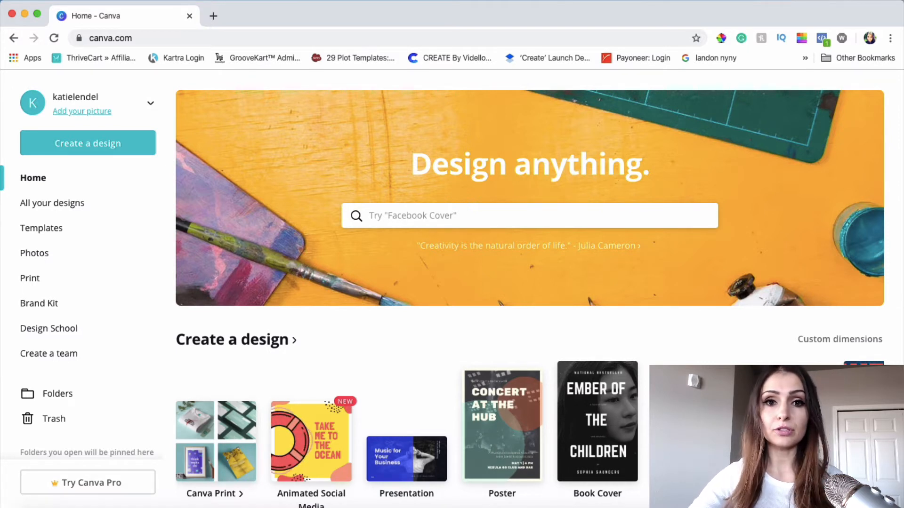
# Open the saved "SPECIAL!" Christmas sale design and the saved Gratitude quote design, each in its own browser tab
pyautogui.scroll(-8, 649, 354)
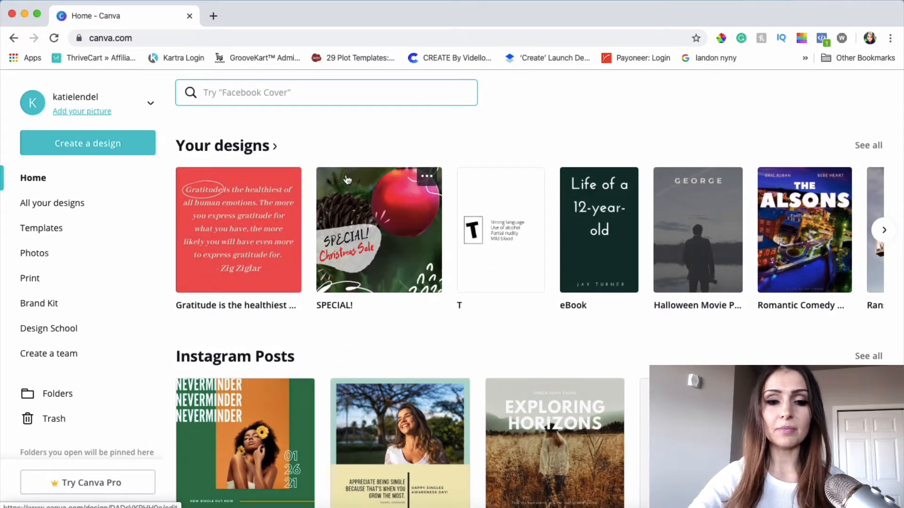
pyautogui.scroll(1, 353, 226)
pyautogui.click(354, 226)
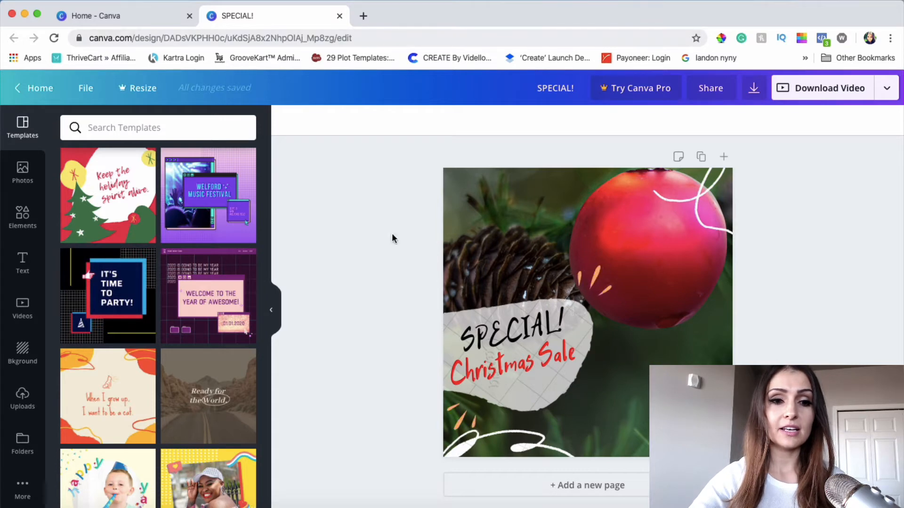
pyautogui.click(123, 19)
pyautogui.click(253, 275)
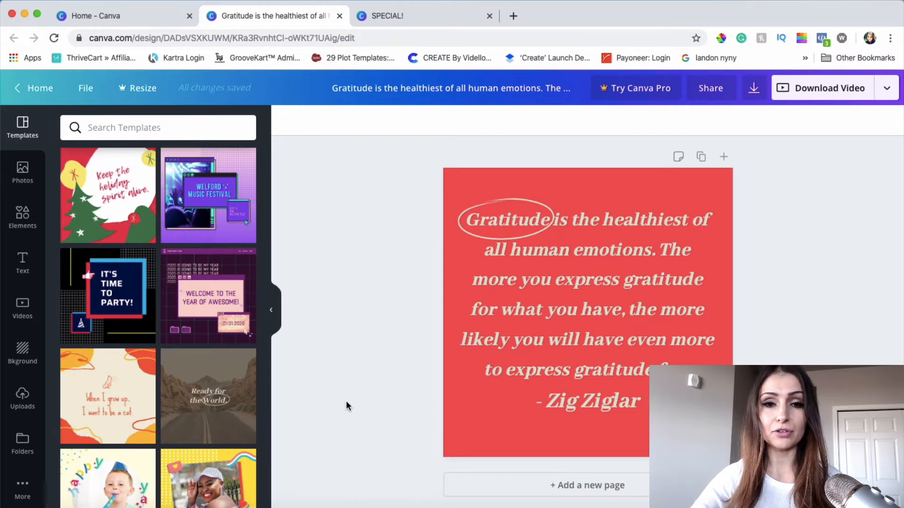
# Return to the home page and look through the available design types in the Create a design row
pyautogui.click(113, 15)
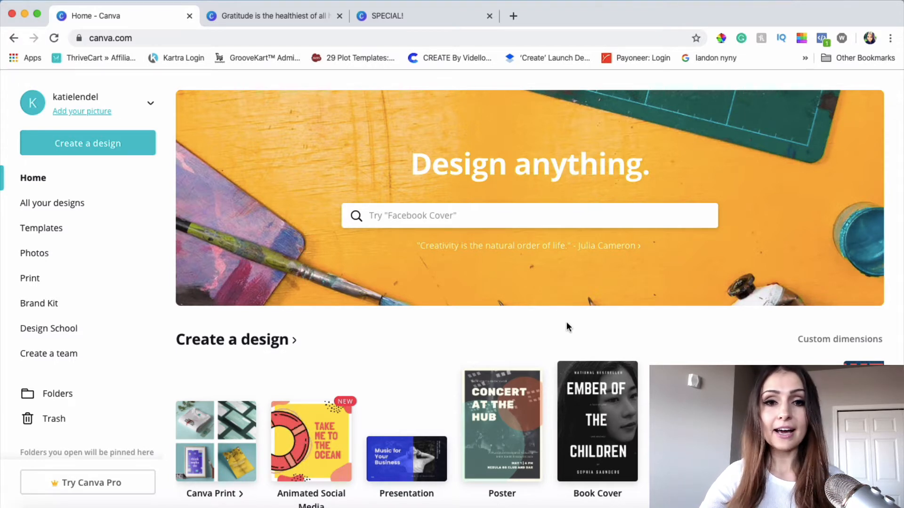
pyautogui.scroll(-5, 573, 343)
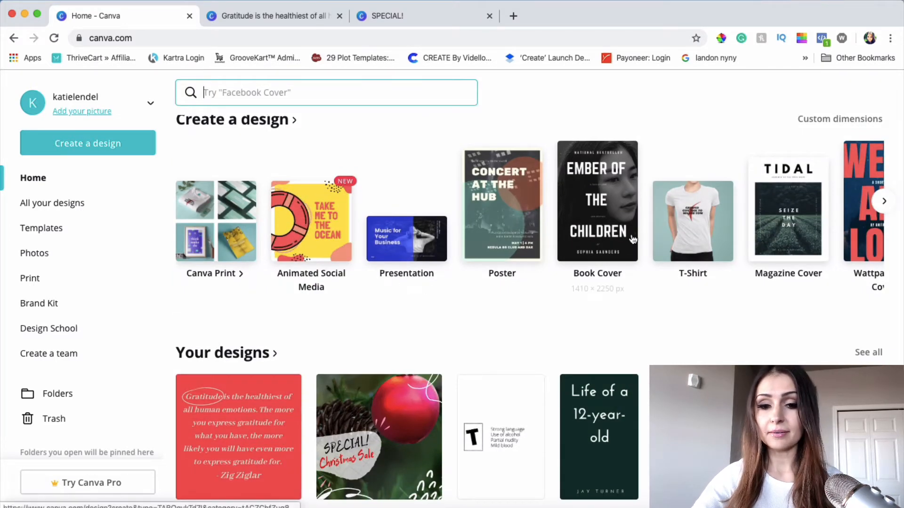
pyautogui.hscroll(10, 691, 255)
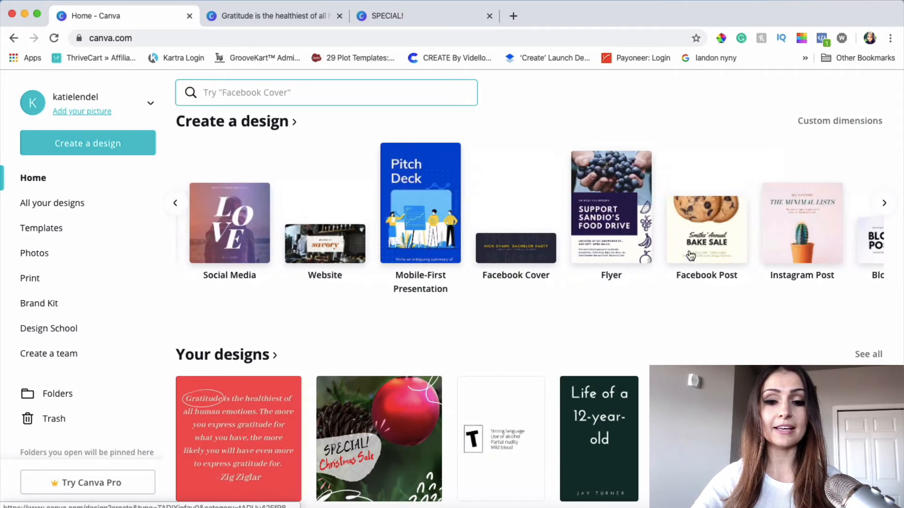
pyautogui.hscroll(3, 691, 256)
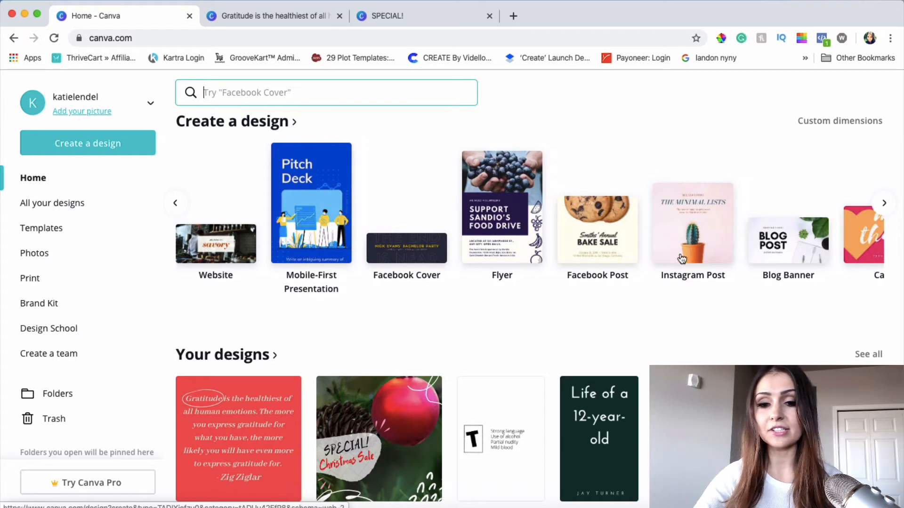
pyautogui.hscroll(9, 616, 241)
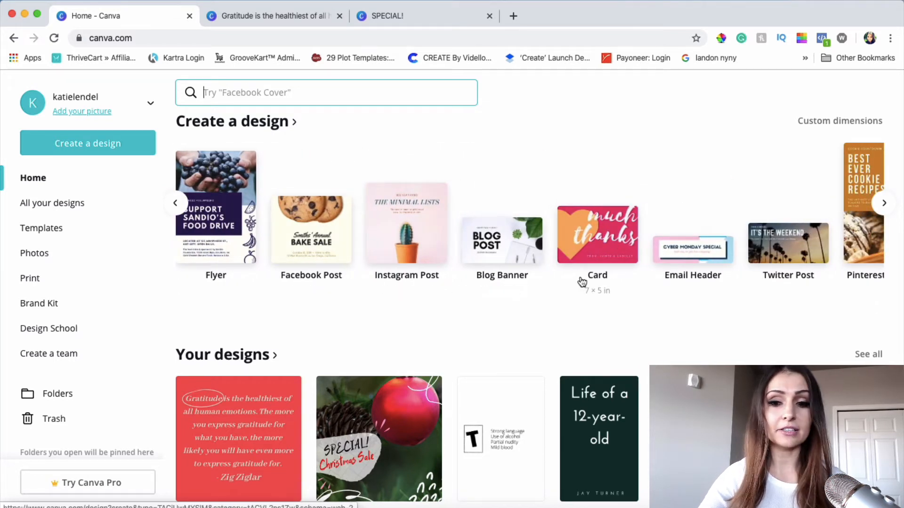
pyautogui.hscroll(15, 582, 281)
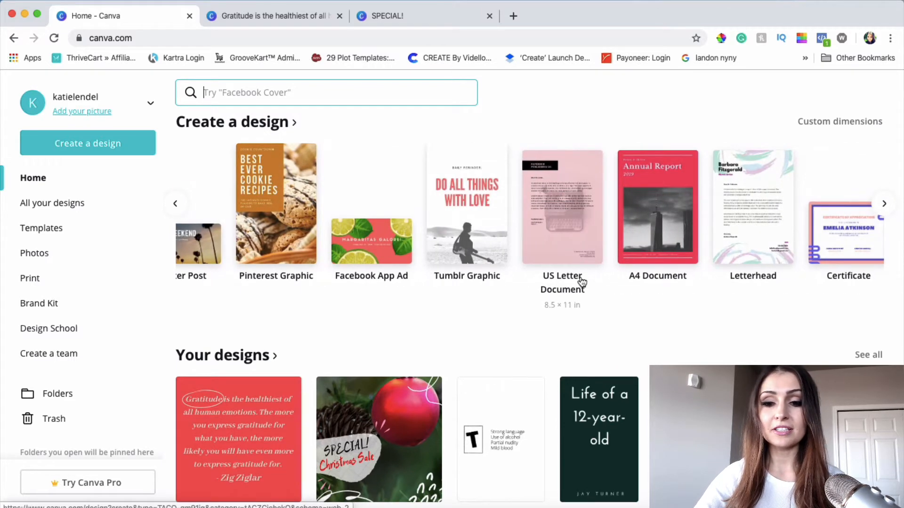
pyautogui.hscroll(20, 582, 281)
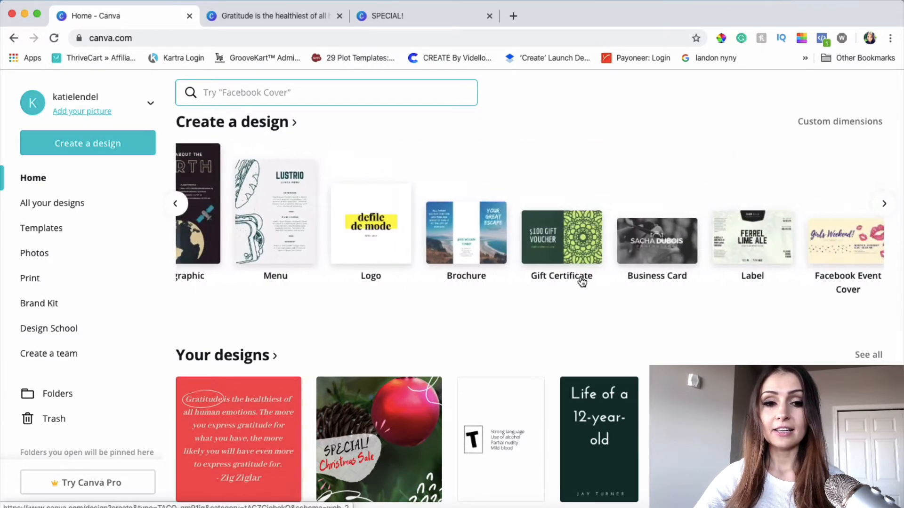
pyautogui.scroll(5, 583, 281)
pyautogui.hscroll(-5, 583, 281)
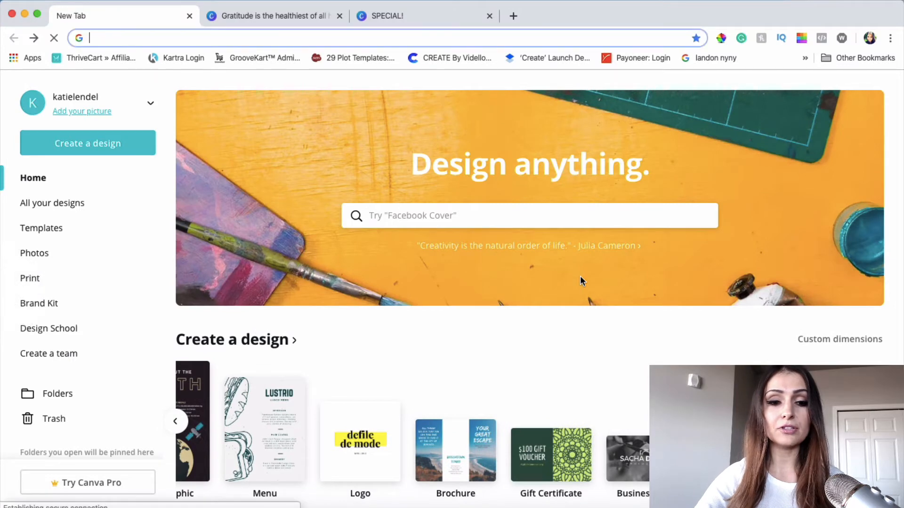
pyautogui.hscroll(5, 583, 281)
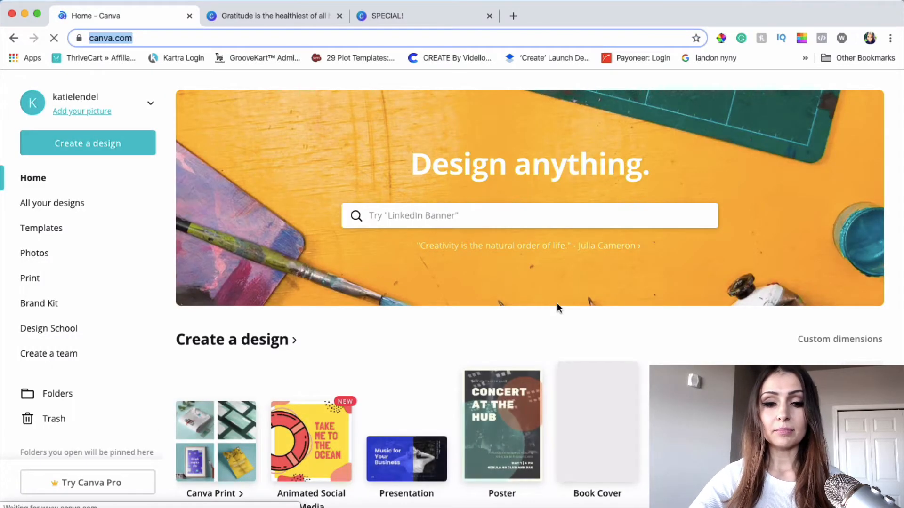
# Create a new blank Animated Social Media design from the home page
pyautogui.scroll(-3, 663, 282)
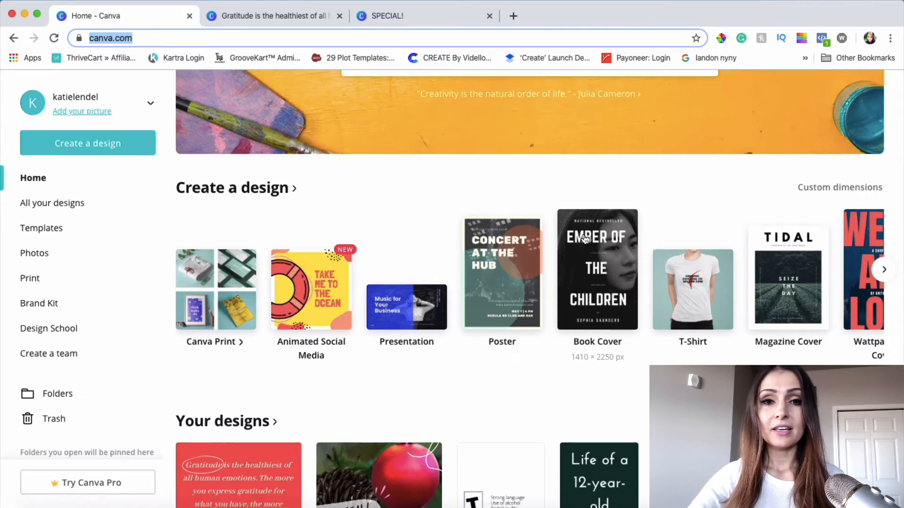
pyautogui.scroll(2, 584, 235)
pyautogui.scroll(2, 583, 234)
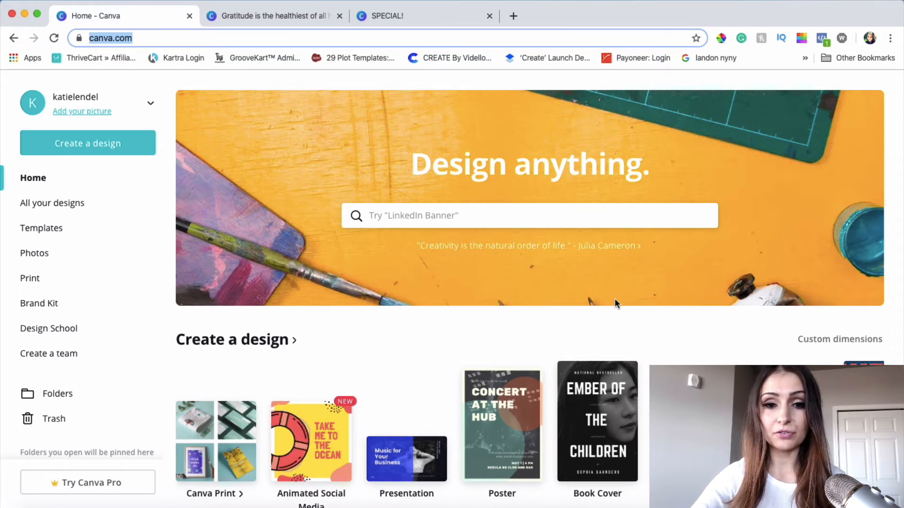
pyautogui.scroll(-2, 374, 254)
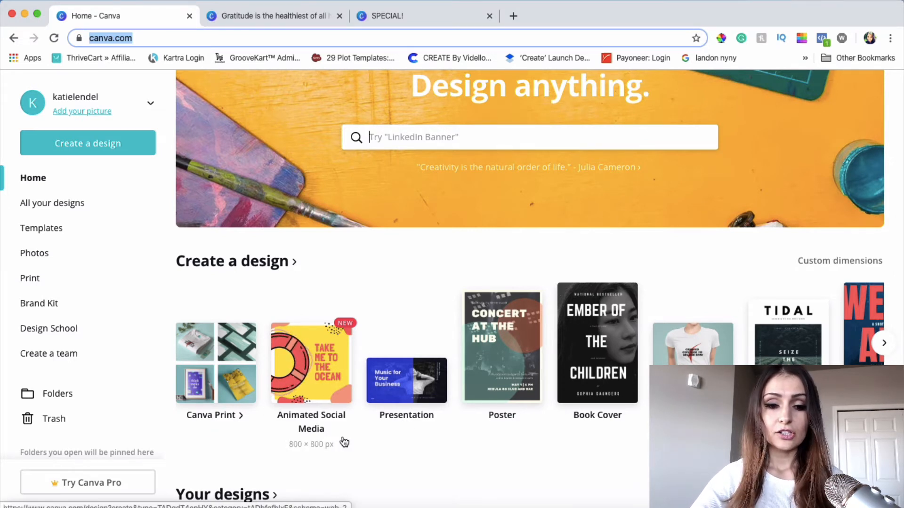
pyautogui.scroll(1, 343, 437)
pyautogui.scroll(-1, 337, 429)
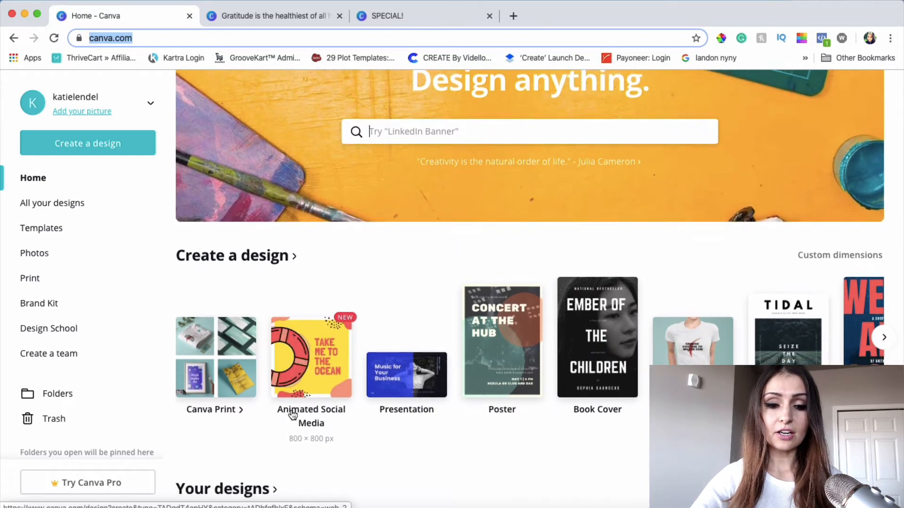
pyautogui.click(323, 354)
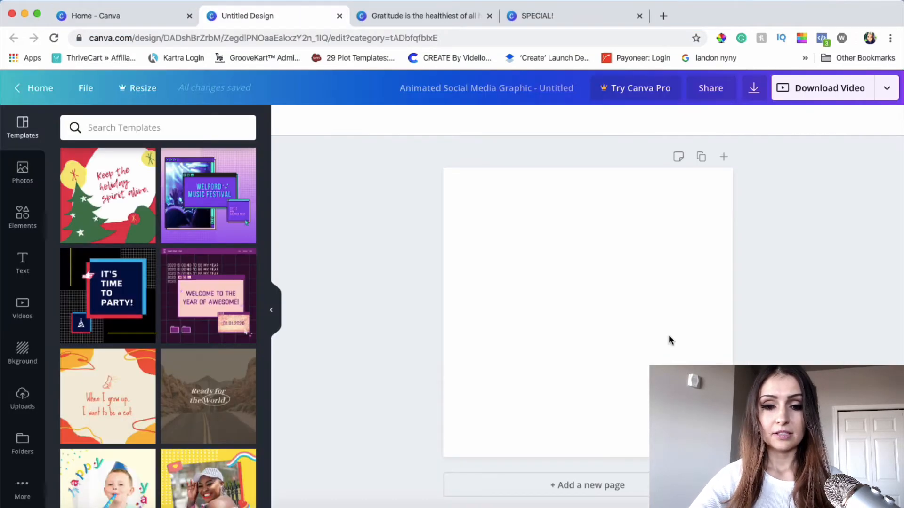
# Look through the animated social media templates offered for the blank design
pyautogui.scroll(-10, 137, 291)
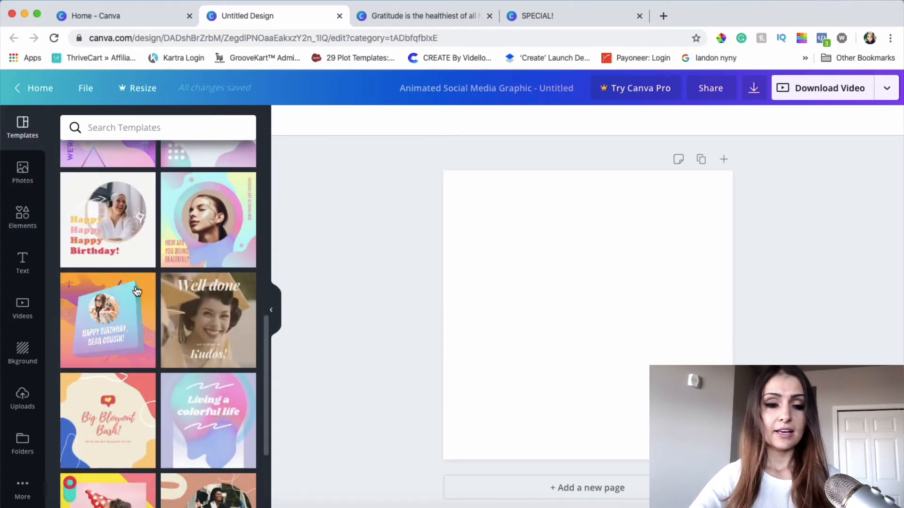
pyautogui.scroll(-3, 136, 291)
pyautogui.scroll(-2, 137, 290)
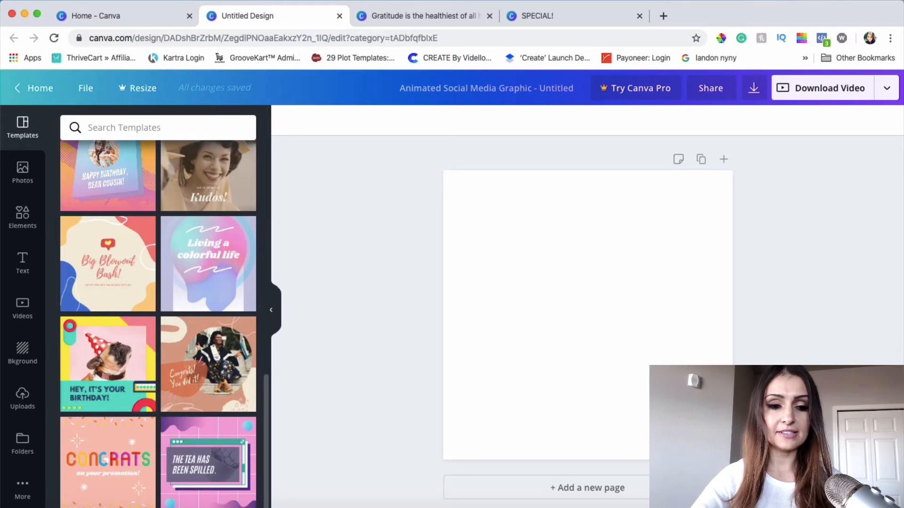
pyautogui.scroll(1, 188, 360)
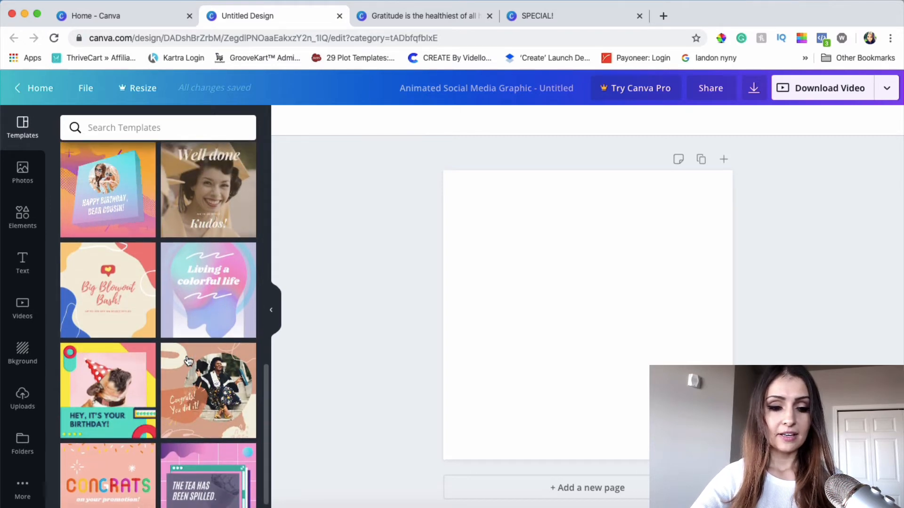
pyautogui.scroll(-1, 188, 360)
pyautogui.scroll(7, 163, 383)
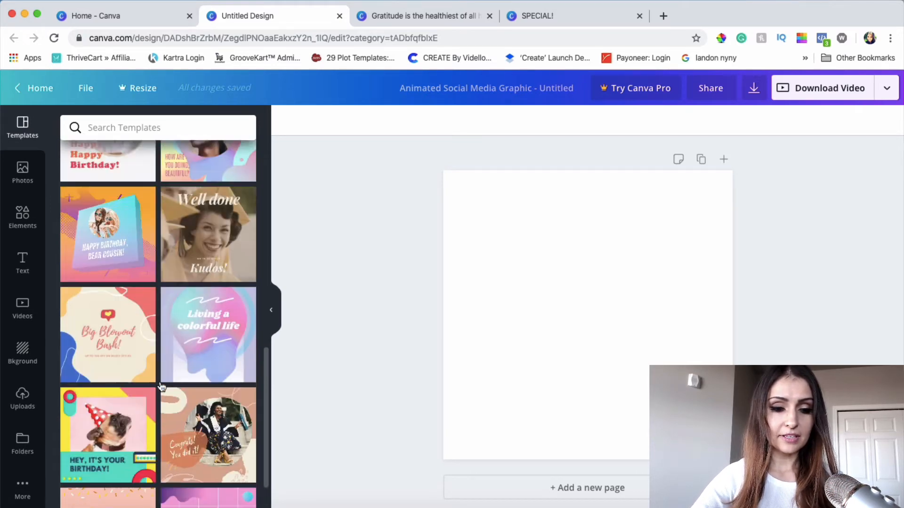
pyautogui.scroll(8, 162, 387)
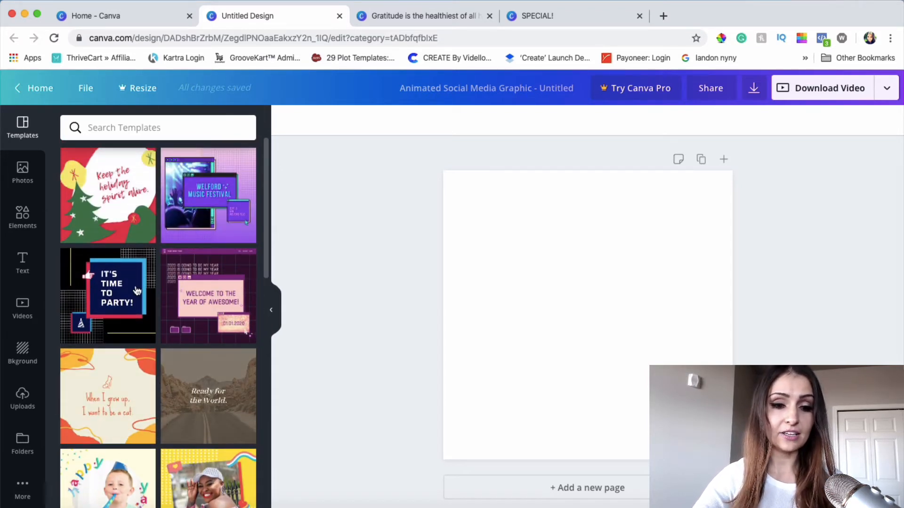
pyautogui.scroll(-4, 136, 290)
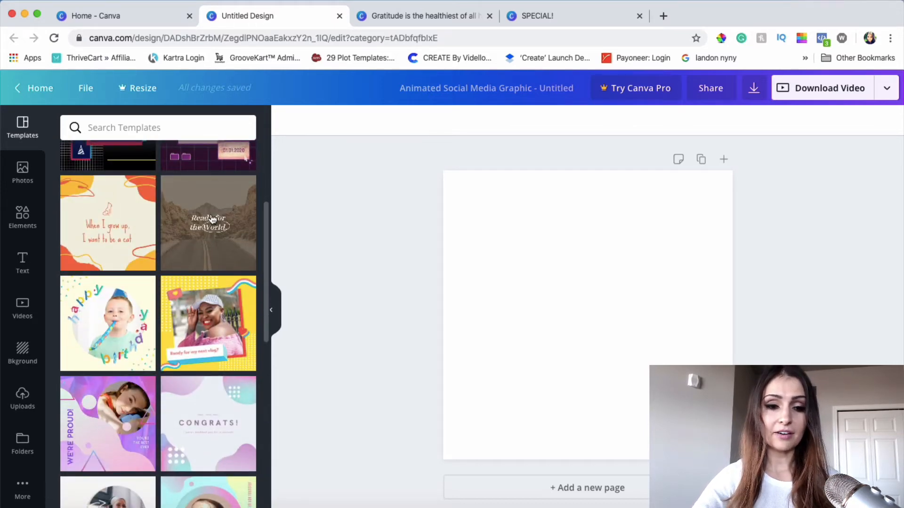
# Review the finished "SPECIAL!" and Gratitude quote designs against the templates, ending on the untitled design
pyautogui.click(560, 14)
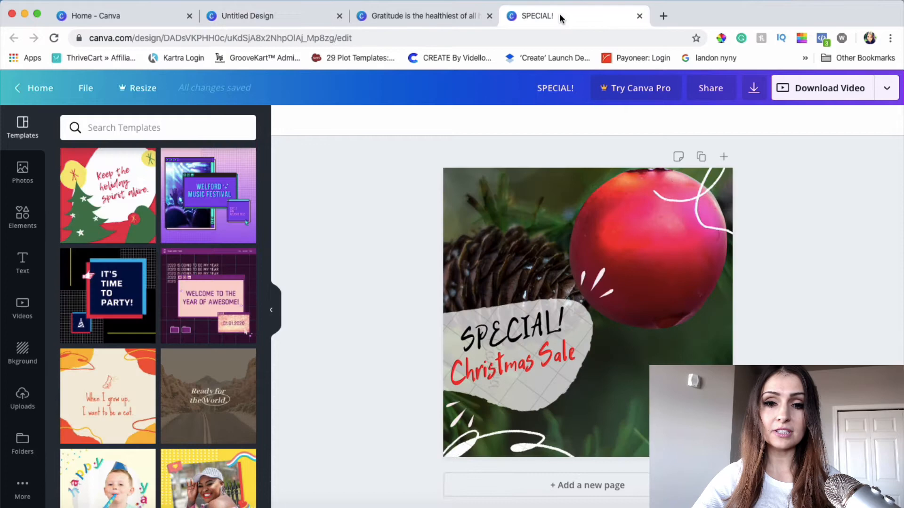
pyautogui.click(442, 17)
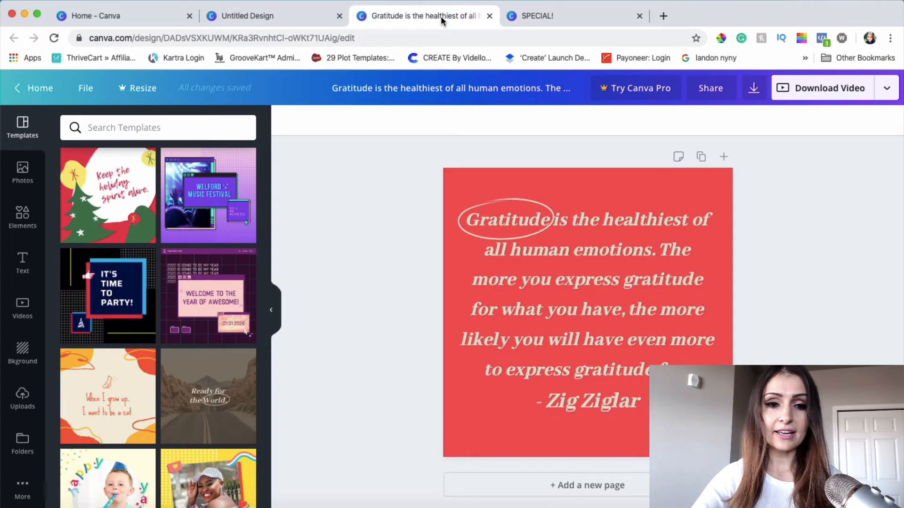
pyautogui.click(141, 20)
pyautogui.click(228, 16)
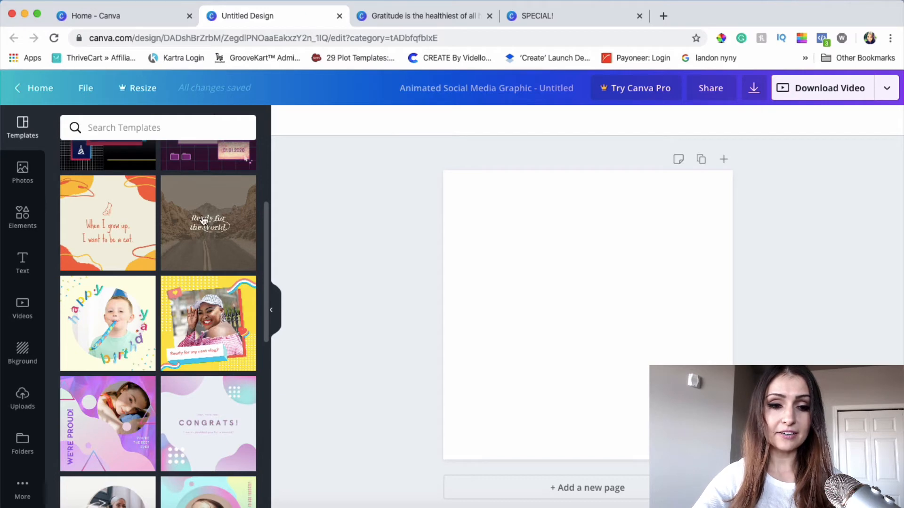
pyautogui.scroll(4, 203, 222)
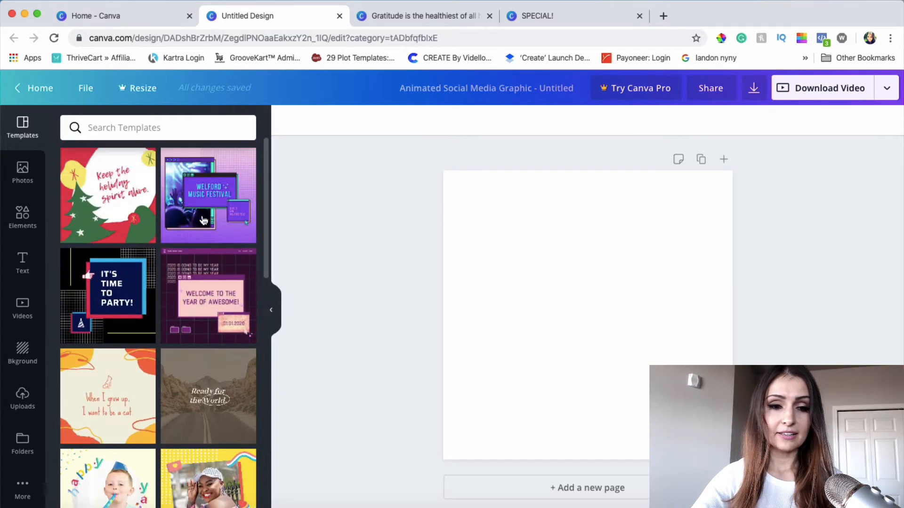
pyautogui.click(551, 21)
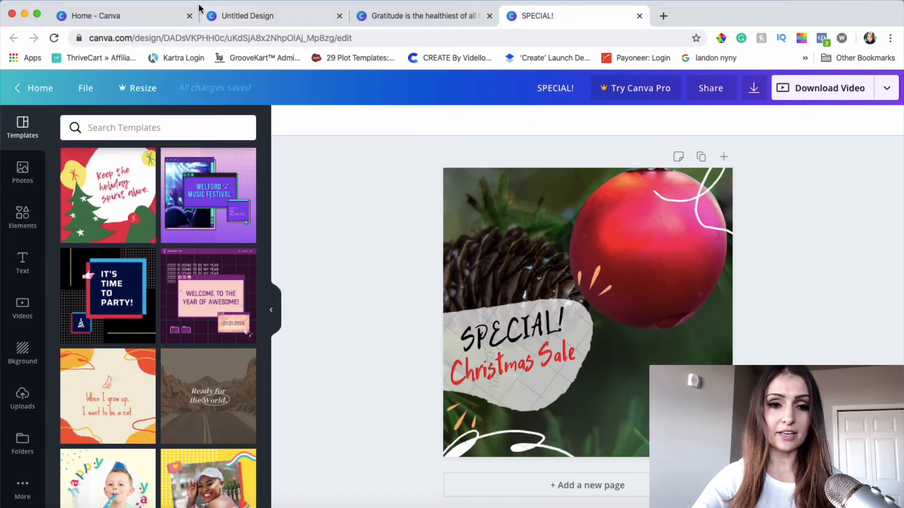
pyautogui.click(244, 14)
# Apply the "Big Blowout Bash!" animated template to the blank page
pyautogui.scroll(-8, 172, 270)
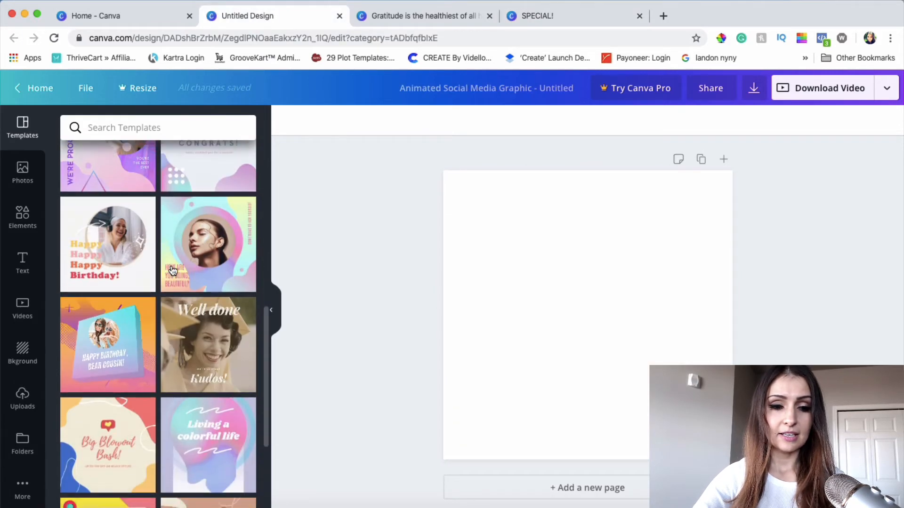
pyautogui.scroll(-4, 261, 318)
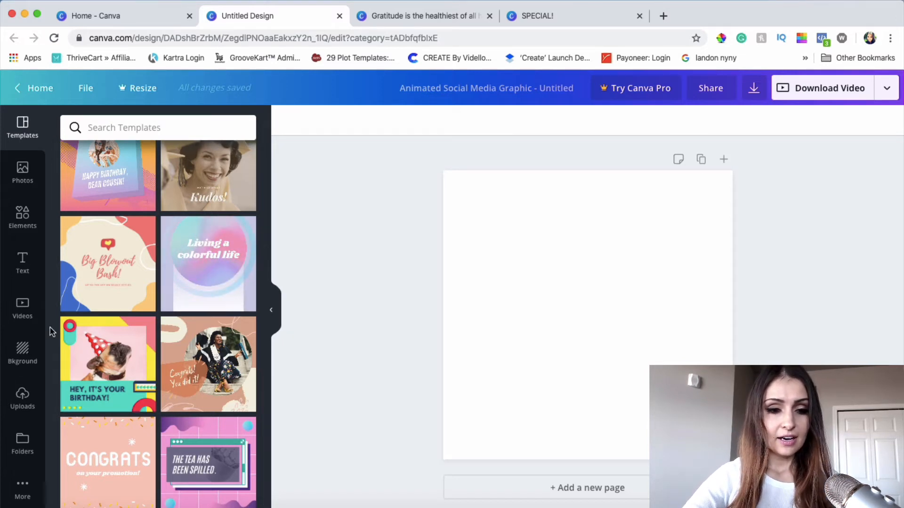
pyautogui.scroll(5, 151, 328)
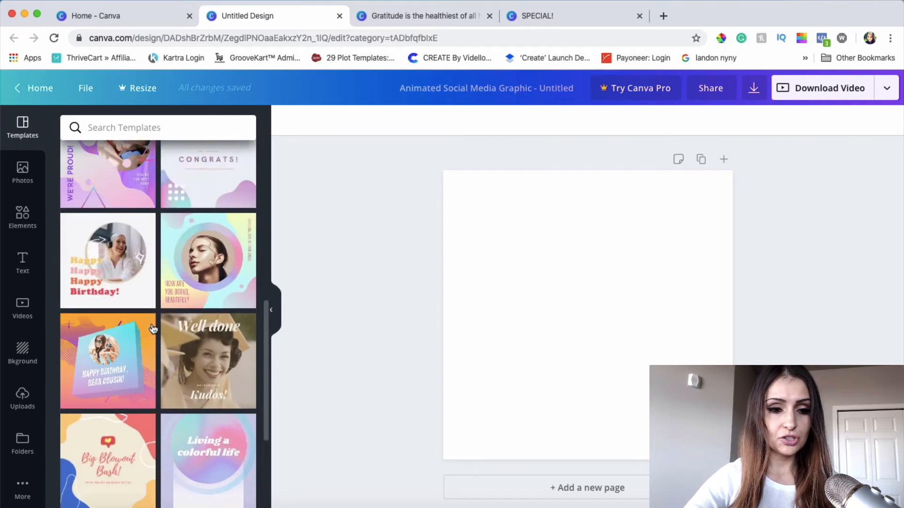
pyautogui.scroll(3, 153, 328)
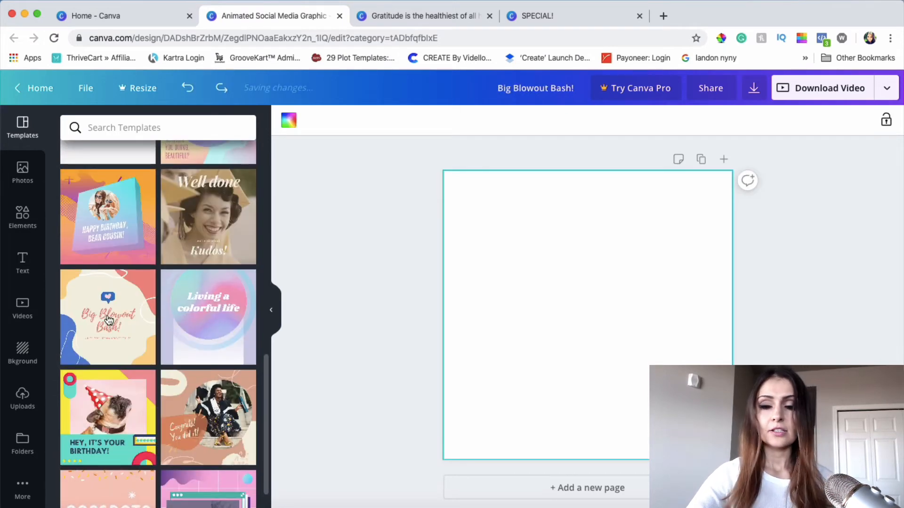
pyautogui.scroll(1, 98, 353)
pyautogui.click(98, 354)
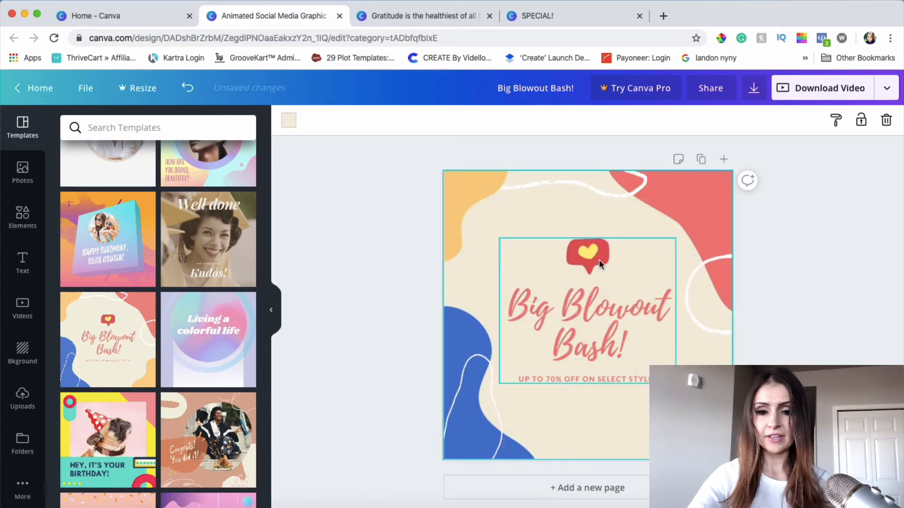
# Replace the "Big Blowout Bash!" heading text with "Happy Thanksgiving!"
pyautogui.click(592, 313)
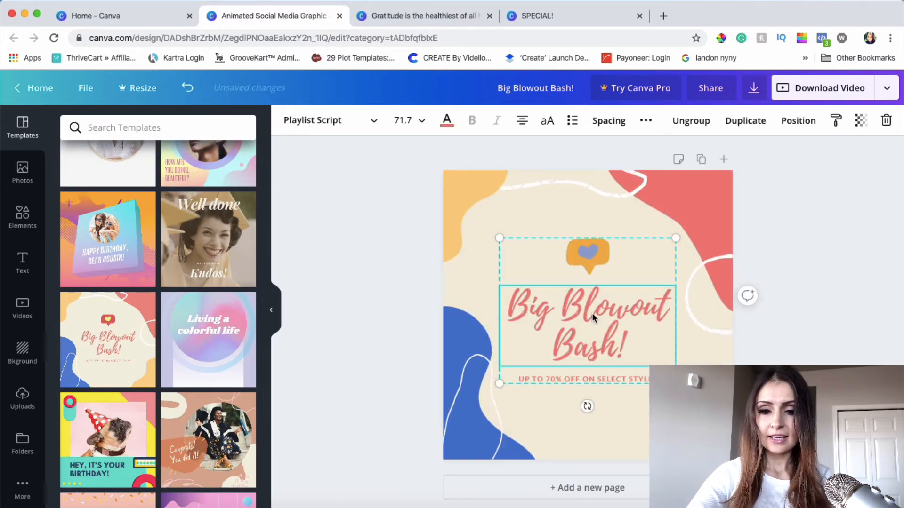
pyautogui.doubleClick(597, 292)
pyautogui.moveTo(631, 343); pyautogui.dragTo(495, 308)
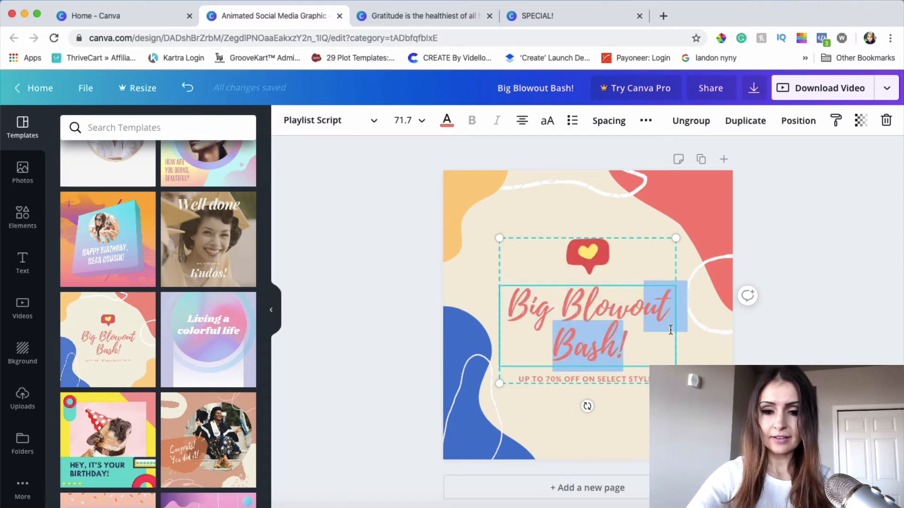
pyautogui.write('Happy')
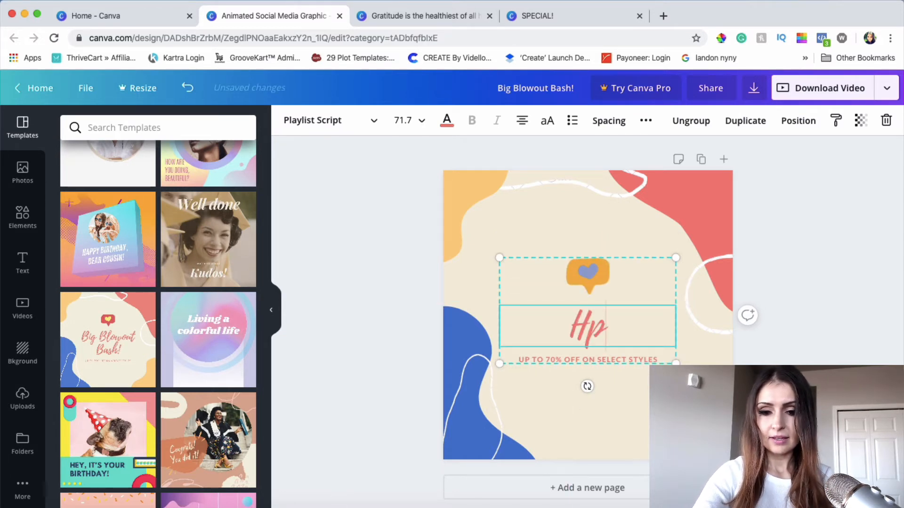
pyautogui.write(' Tha')
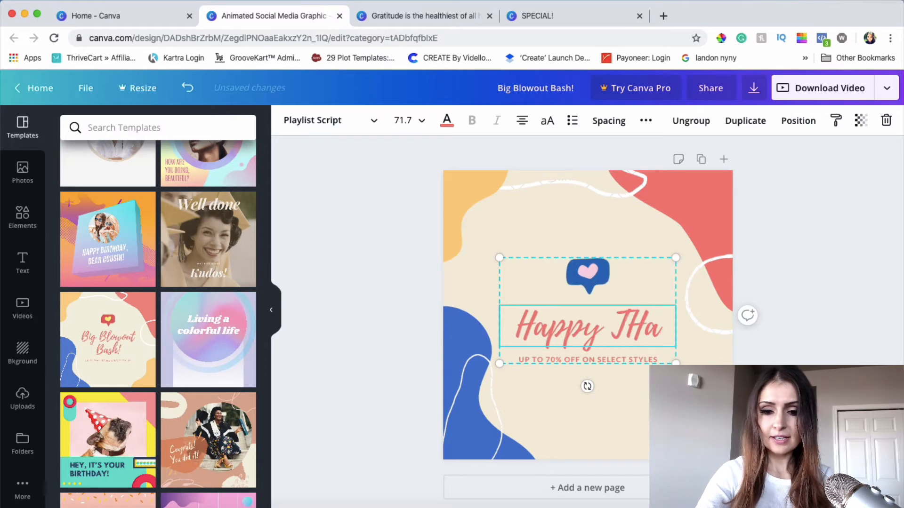
pyautogui.write('n')
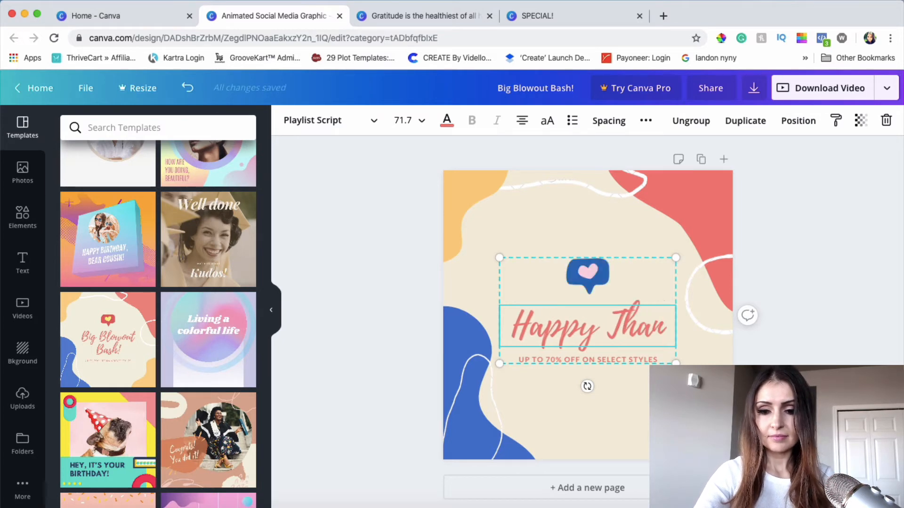
pyautogui.write('ksgiving!')
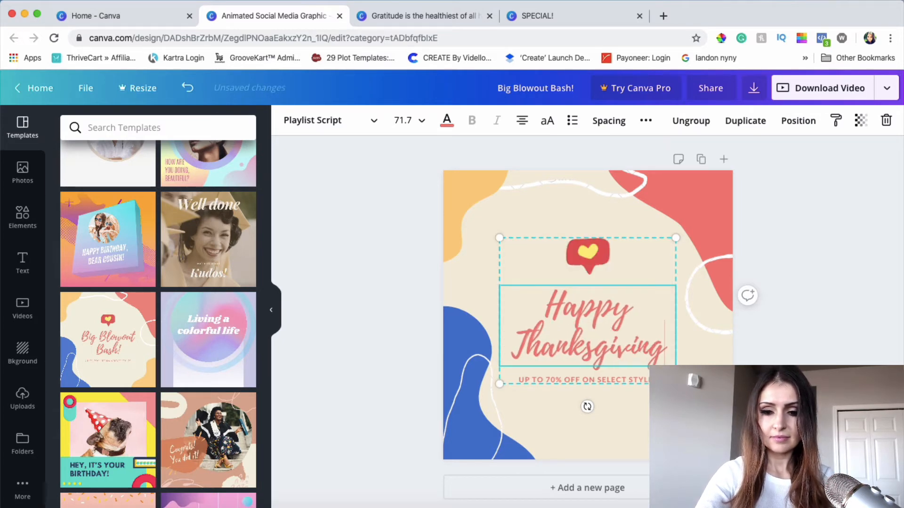
# Delete the "UP TO 70% OFF ON SELECT STYLES" text and move the heading group slightly up
pyautogui.click(607, 380)
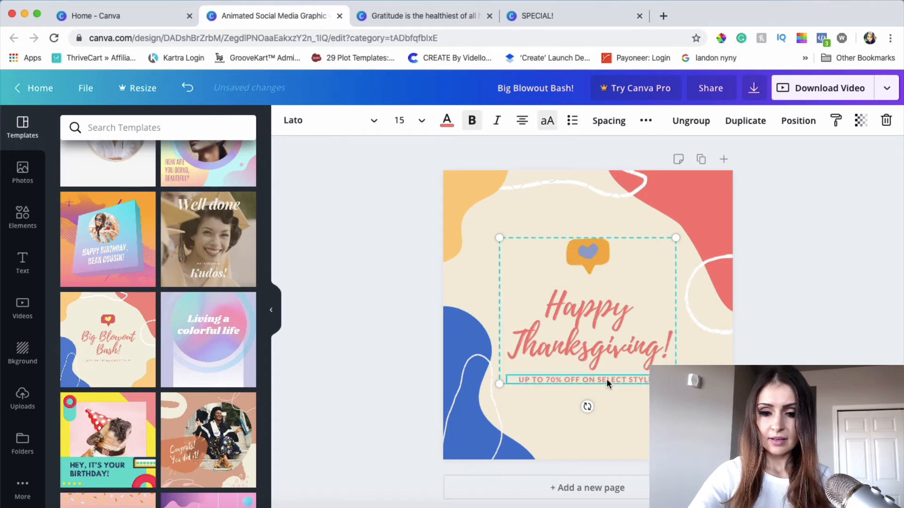
pyautogui.doubleClick(599, 379)
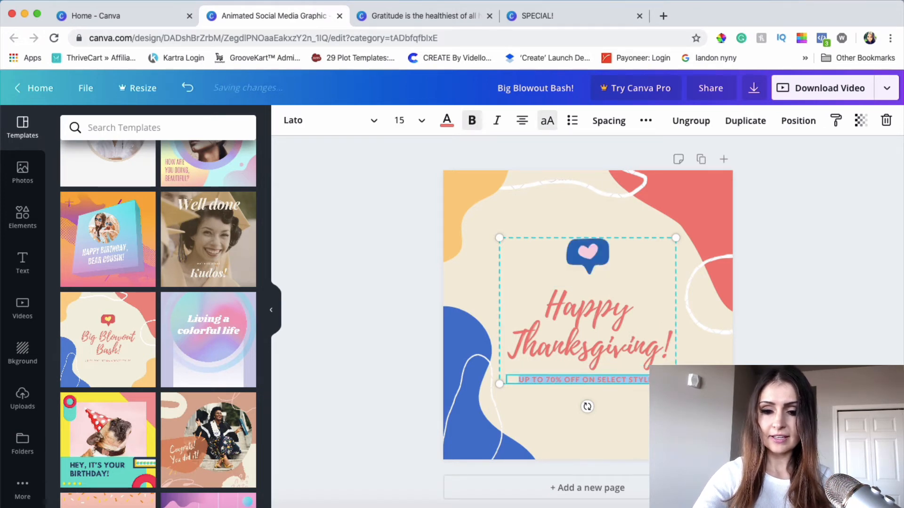
pyautogui.press('BackSpace')
pyautogui.click(787, 318)
pyautogui.click(589, 230)
# Change the "Happy Thanksgiving!" text colour to the default orange
pyautogui.click(447, 120)
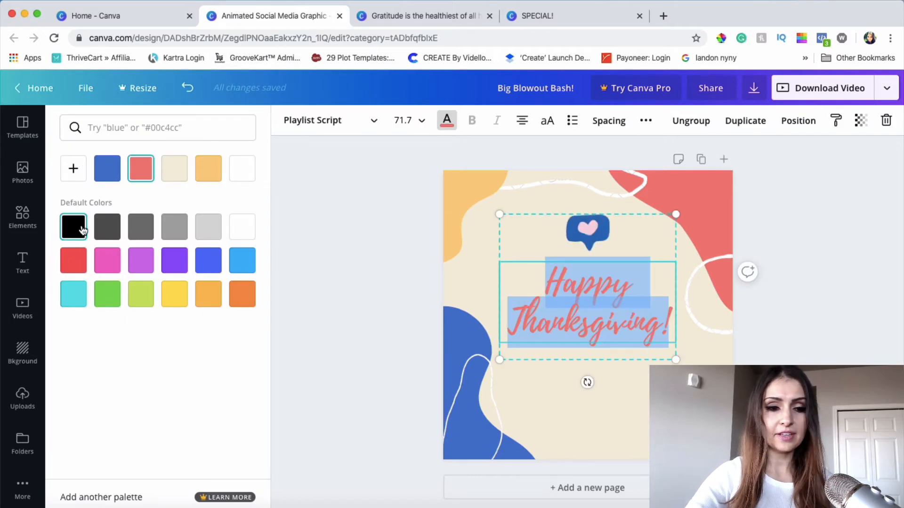
pyautogui.click(243, 295)
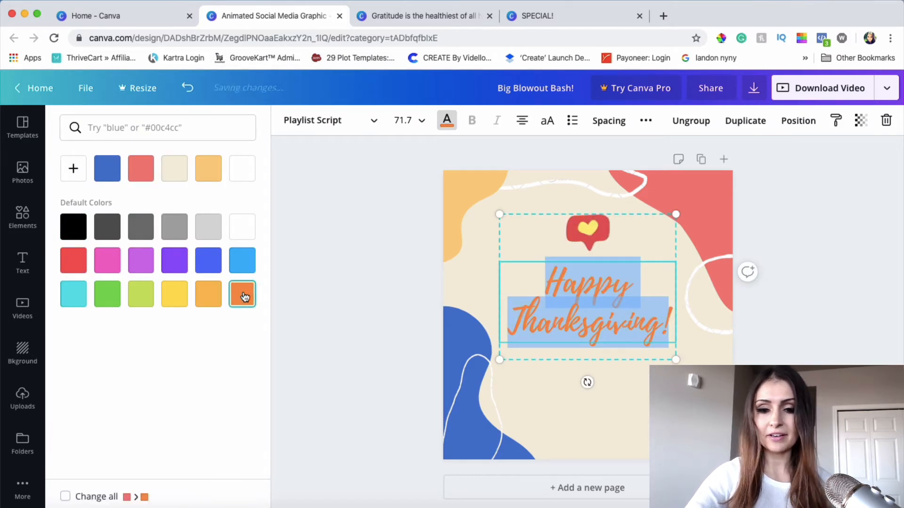
pyautogui.click(836, 230)
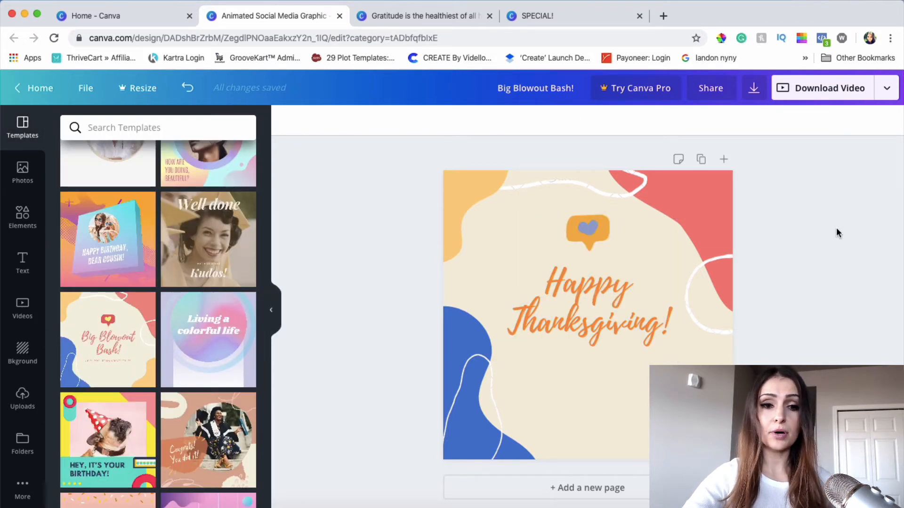
# Recolour the upper-left shape coral and the upper-right and lower-left shapes orange, and remove the white squiggle lines
pyautogui.click(475, 199)
pyautogui.doubleClick(476, 200)
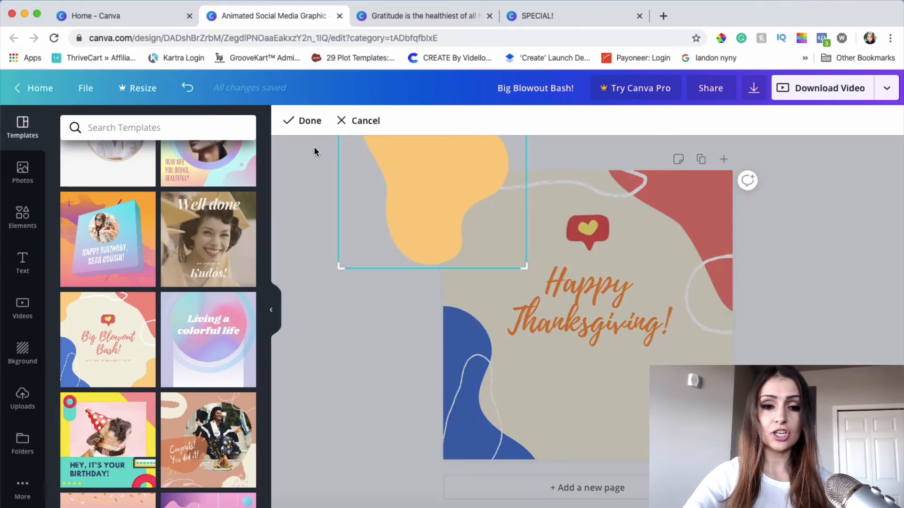
pyautogui.click(360, 354)
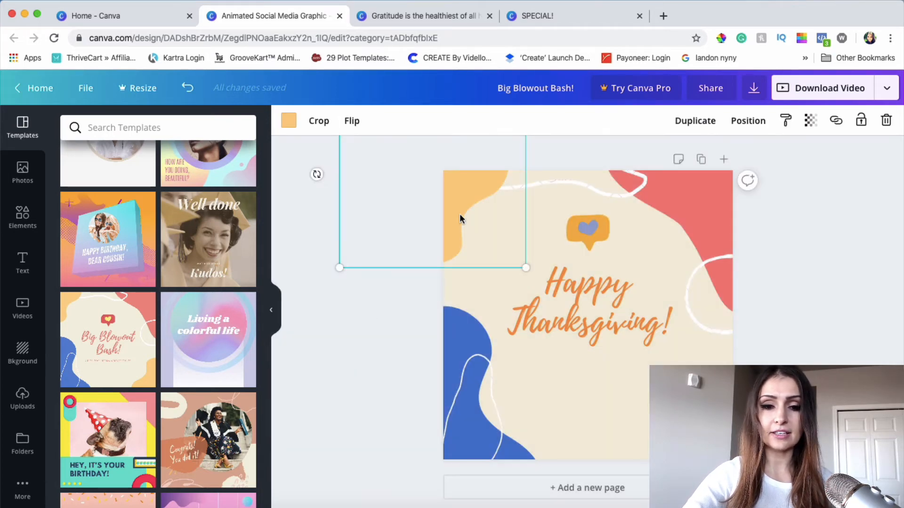
pyautogui.click(288, 121)
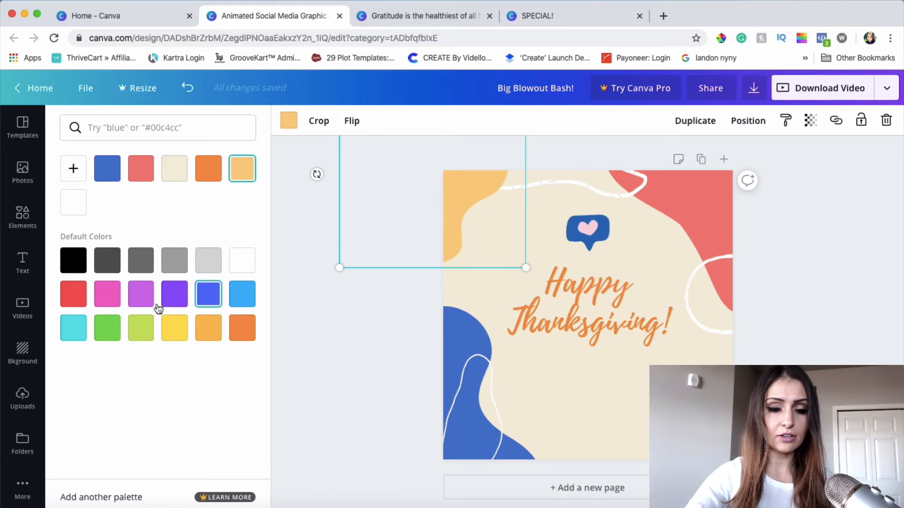
pyautogui.click(176, 328)
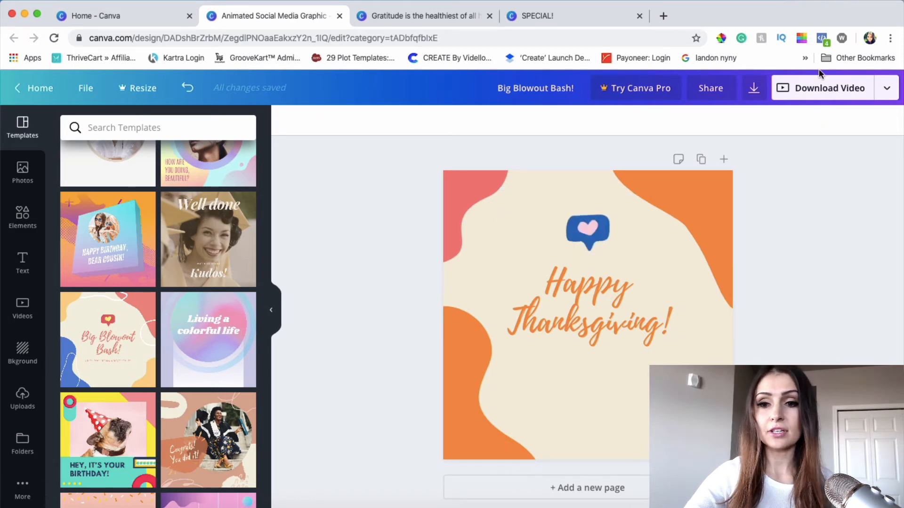
# Download the finished design as an MP4 video
pyautogui.click(819, 88)
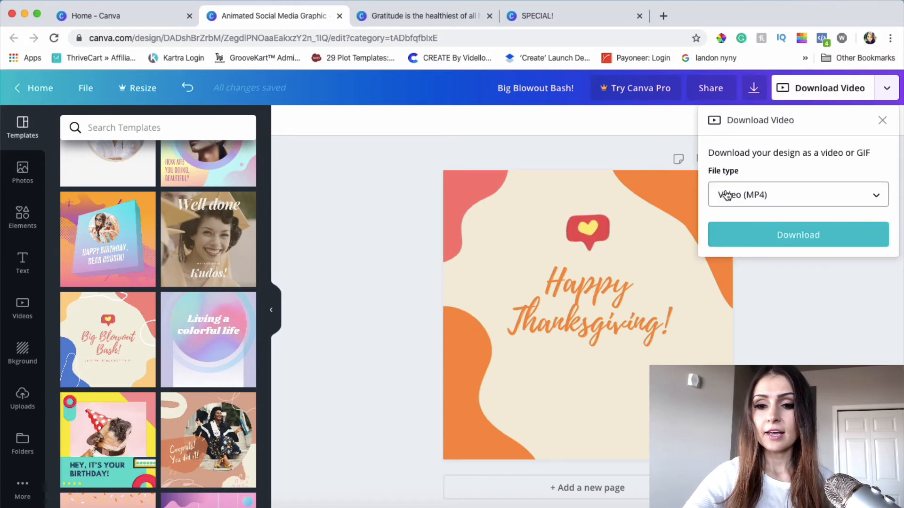
pyautogui.click(751, 194)
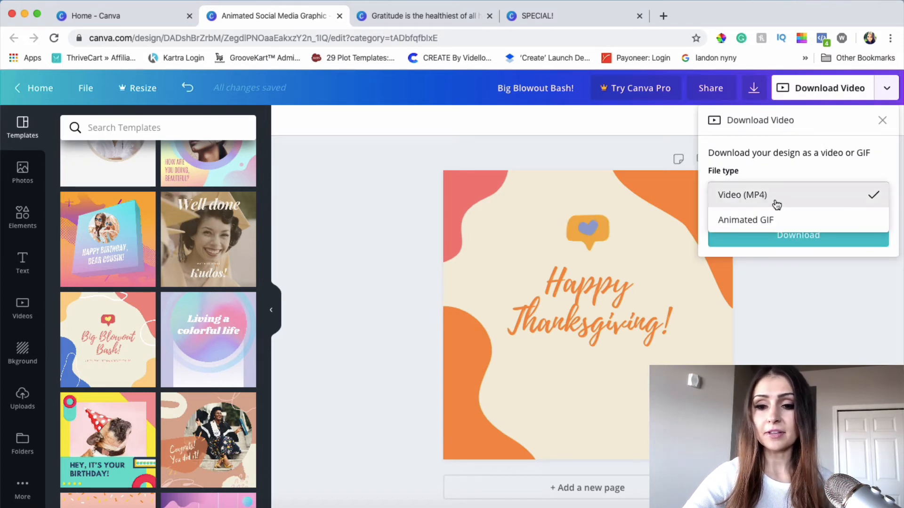
pyautogui.click(752, 221)
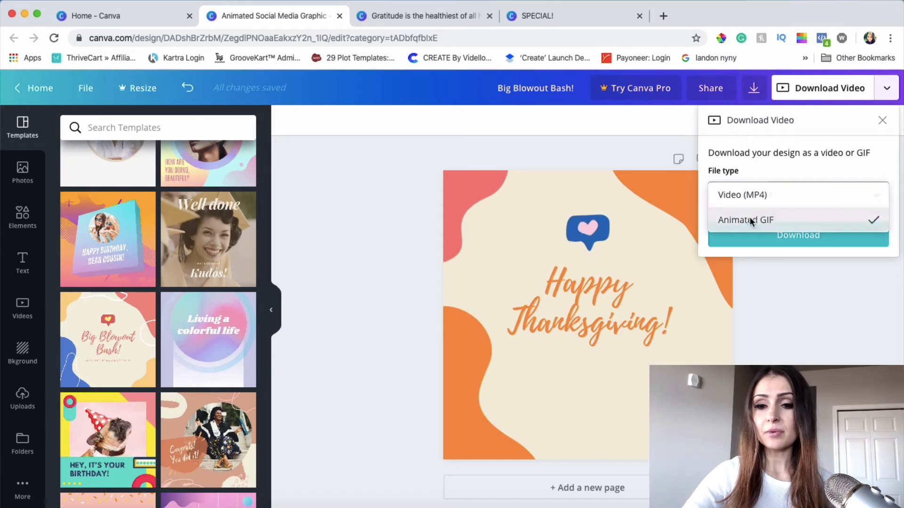
pyautogui.click(796, 238)
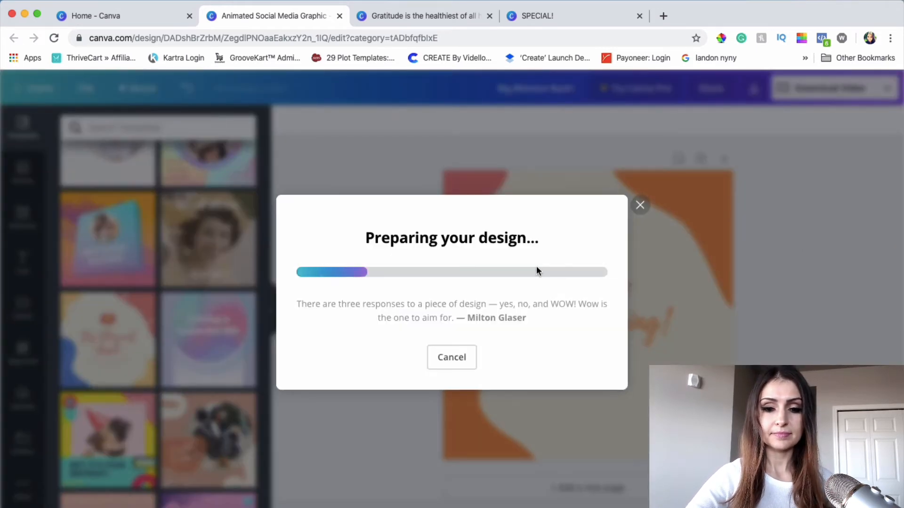
# Open Facebook in a new browser tab
pyautogui.click(663, 15)
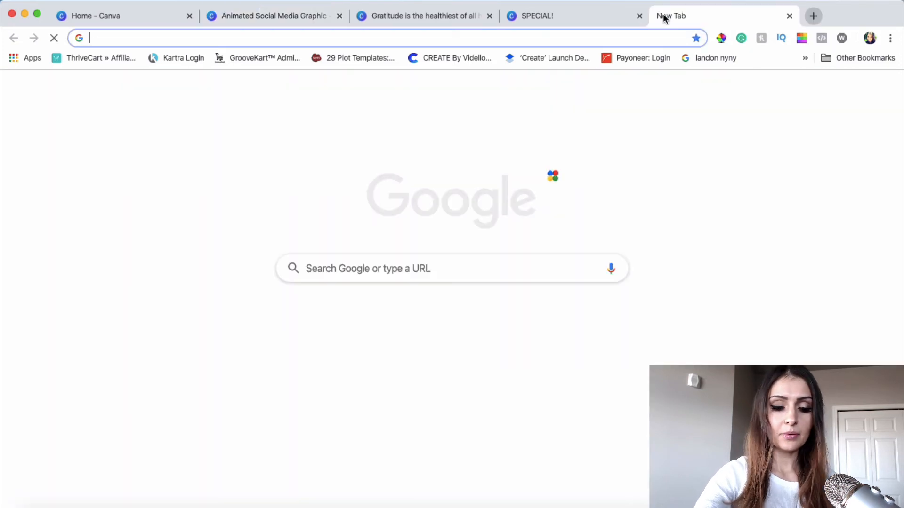
pyautogui.write('face')
pyautogui.press('Return')
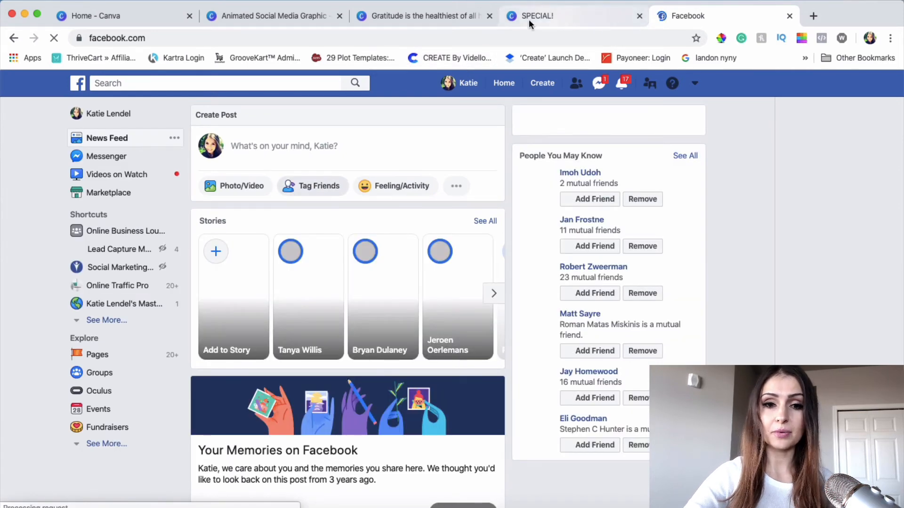
# Return to the Thanksgiving design in Canva and place its downloaded "Big Blowout Bash!.mp4" file on the desktop
pyautogui.click(594, 17)
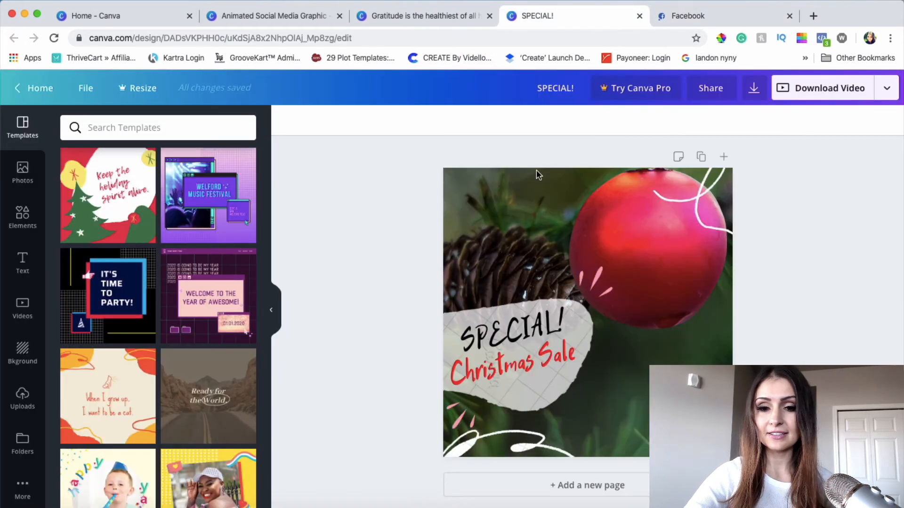
pyautogui.click(273, 16)
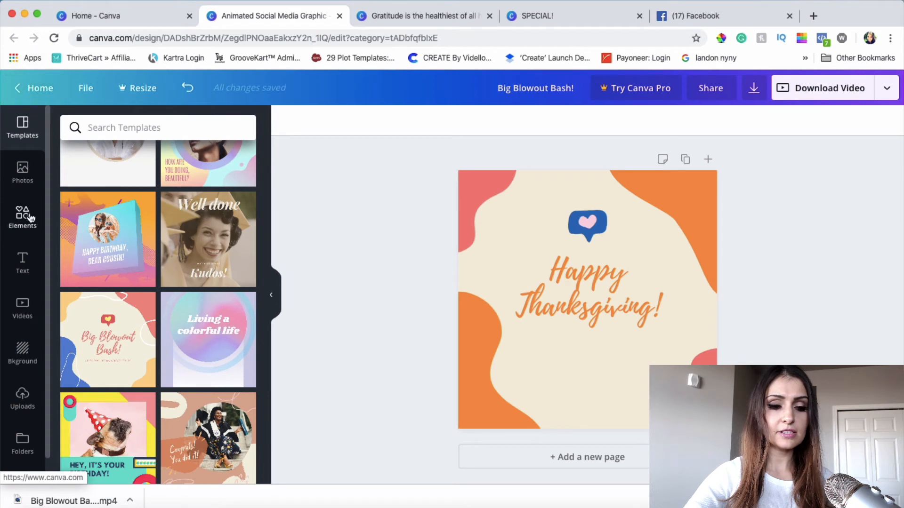
pyautogui.moveTo(39, 5); pyautogui.dragTo(90, 5)
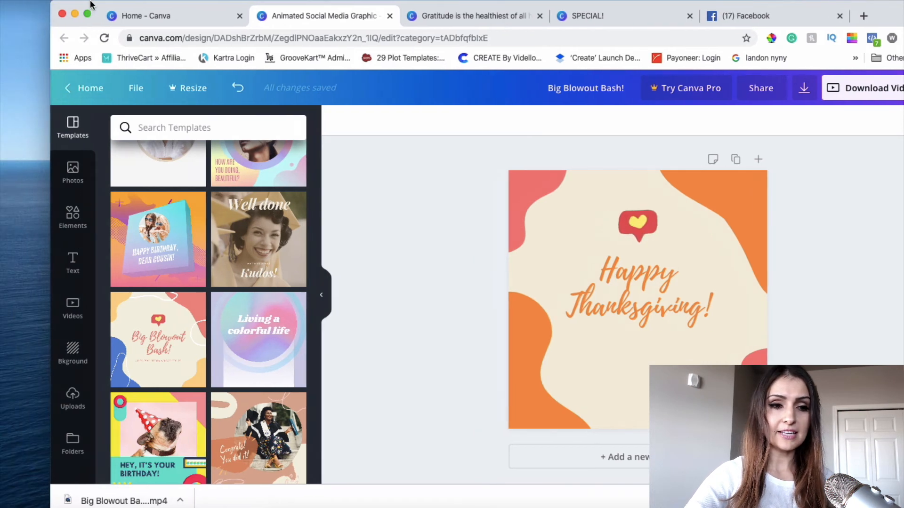
pyautogui.moveTo(62, 499); pyautogui.dragTo(17, 364)
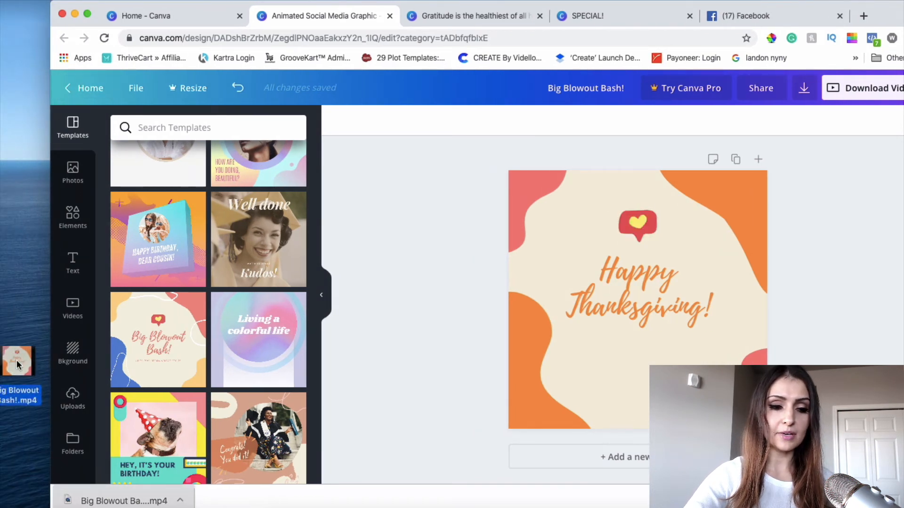
pyautogui.moveTo(89, 6); pyautogui.dragTo(41, 2)
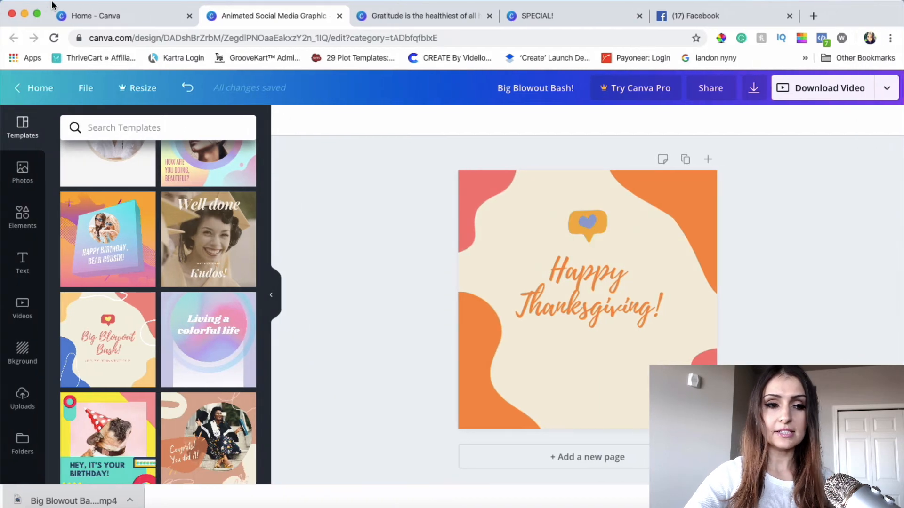
# Switch to Facebook and post the "Big Blowout Bash!.mp4" video to Your Story only, leaving News Feed deselected
pyautogui.click(721, 15)
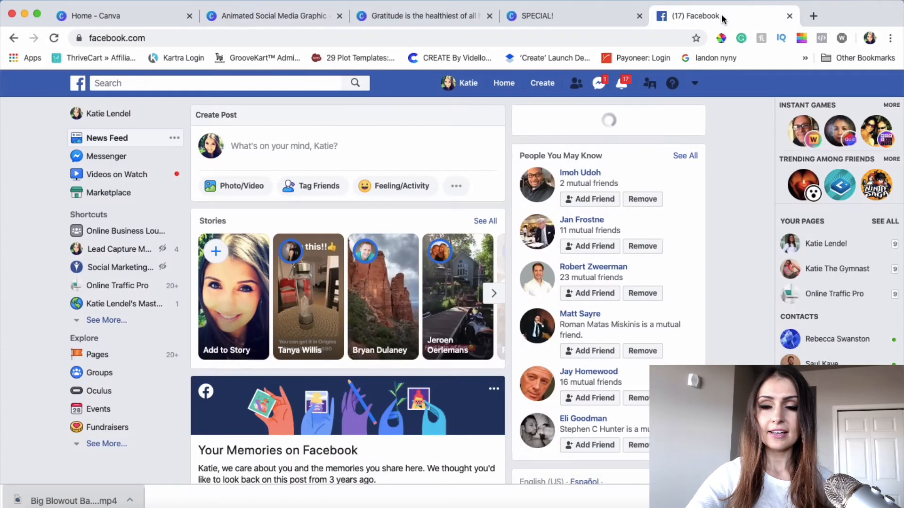
pyautogui.click(232, 189)
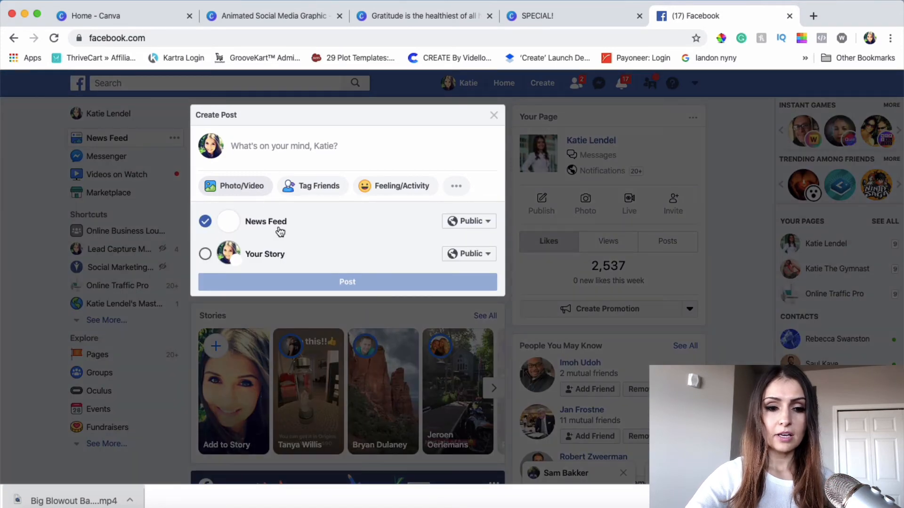
pyautogui.click(204, 280)
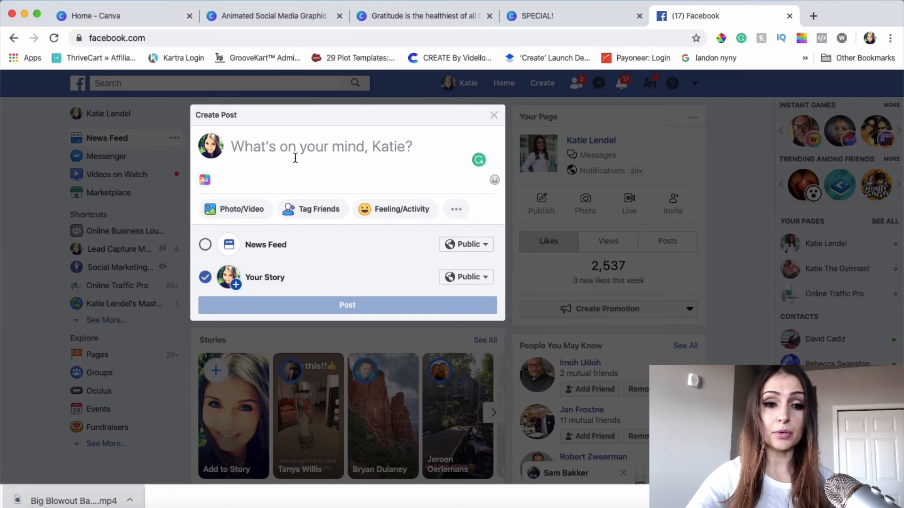
pyautogui.click(227, 210)
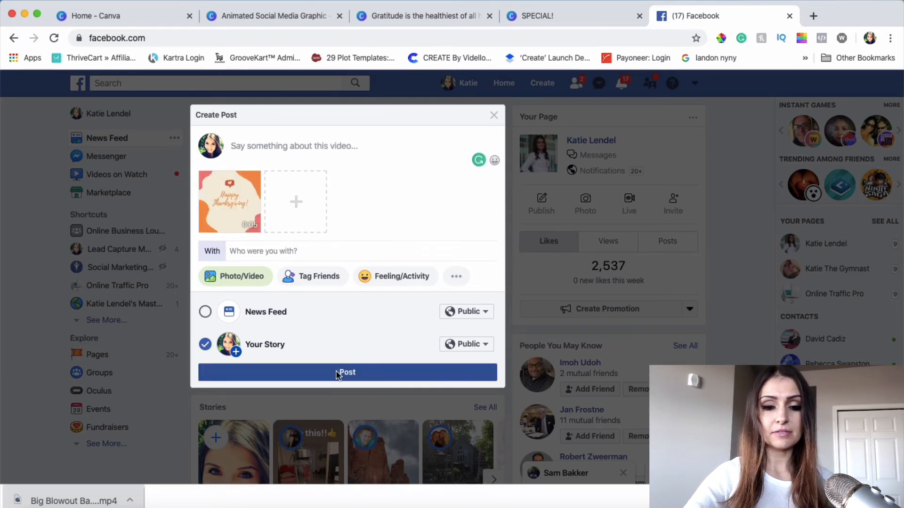
pyautogui.click(338, 373)
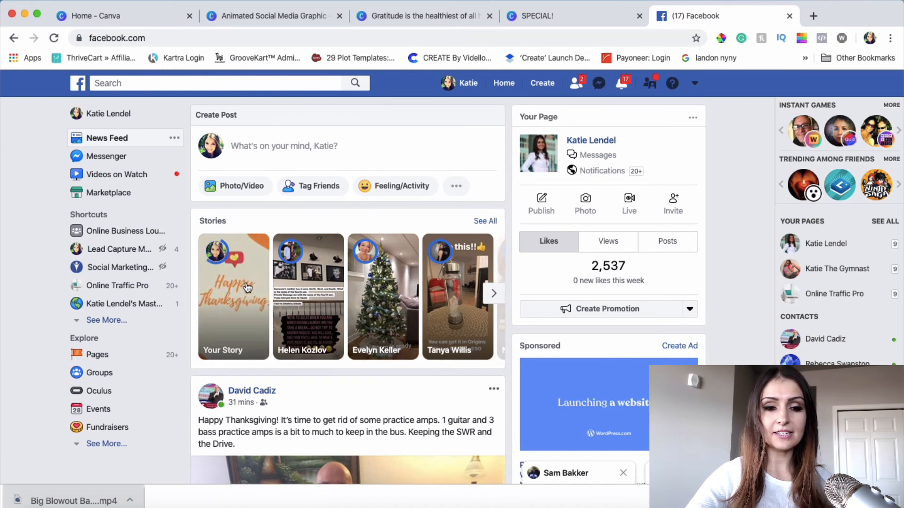
# Watch the posted Thanksgiving story on Facebook, close it, and review the "SPECIAL!" and Gratitude quote designs in Canva
pyautogui.click(244, 287)
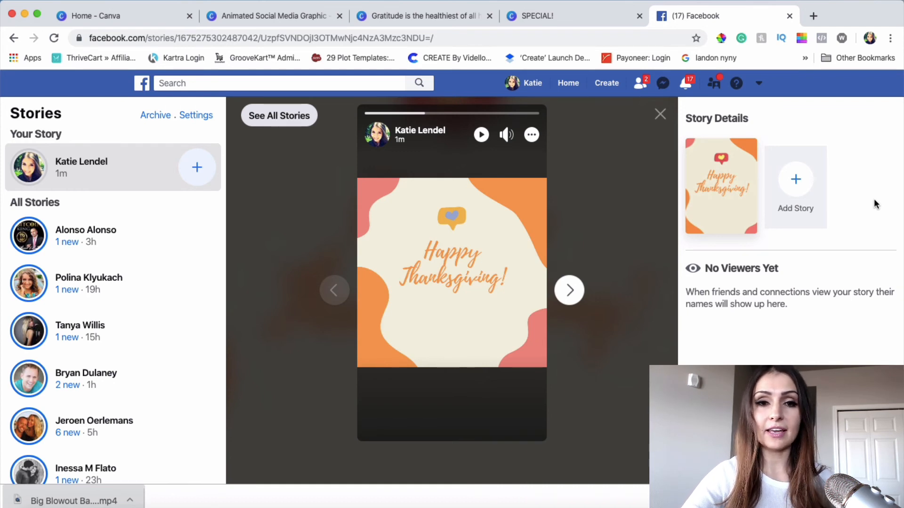
pyautogui.click(660, 115)
pyautogui.click(599, 21)
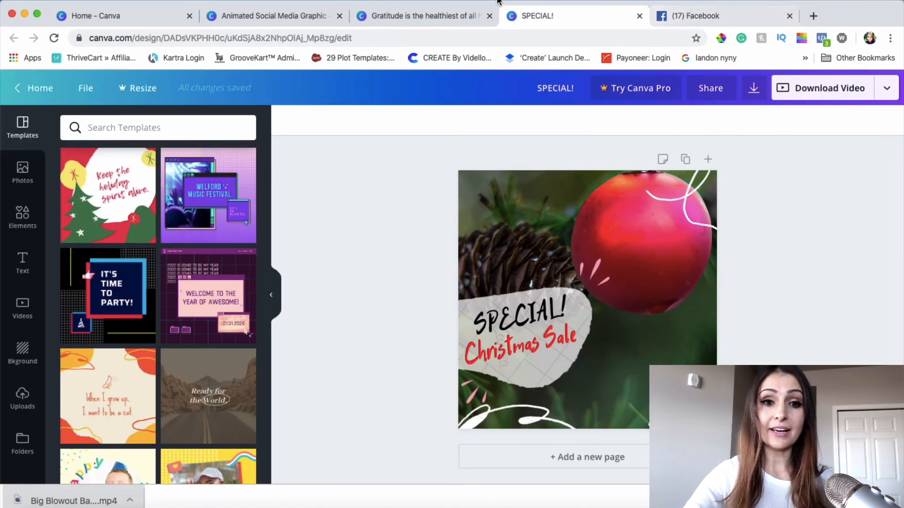
pyautogui.click(414, 18)
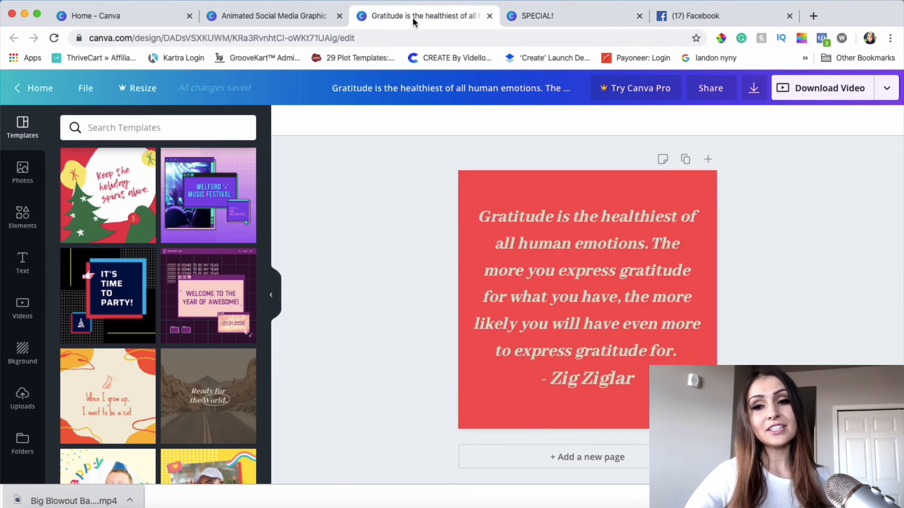